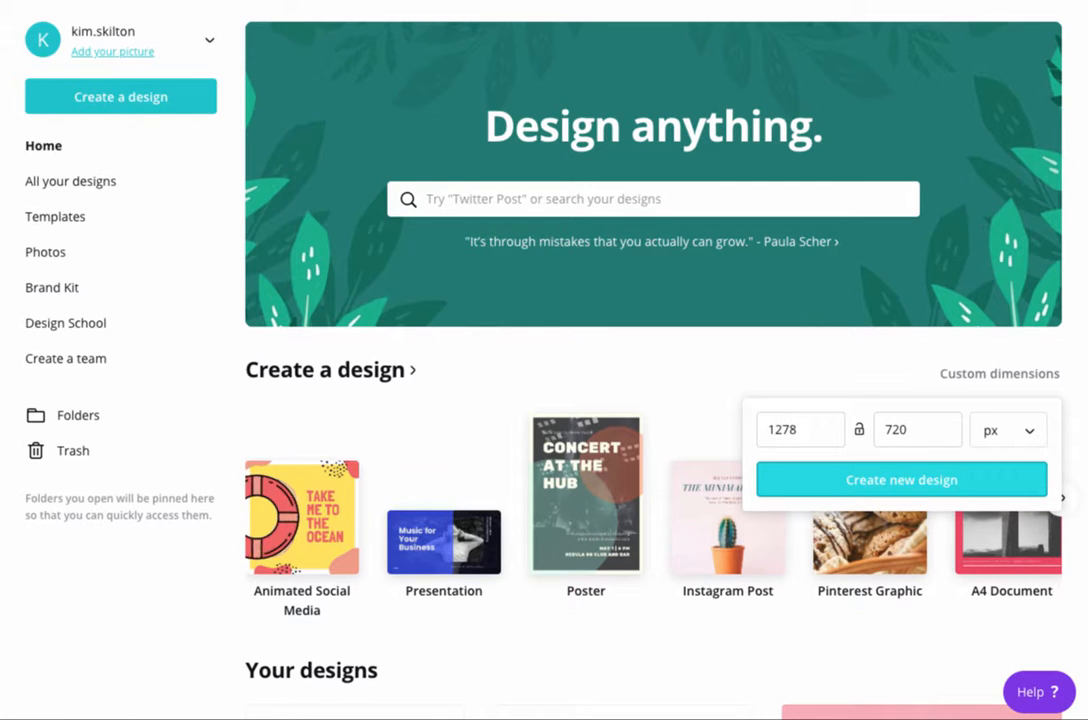
Step: Create a new blank design with custom dimensions of 1278 × 720 px
{"action": "left_click", "coordinate": [903, 369]}
{"action": "left_click", "coordinate": [967, 372]}
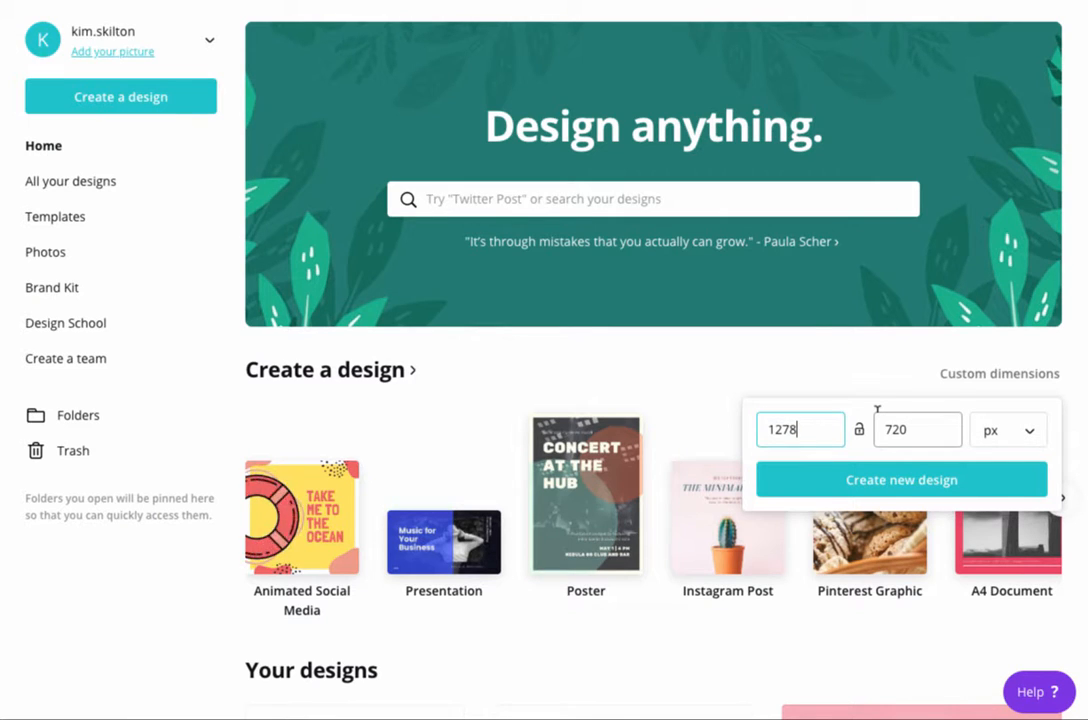
{"action": "left_click", "coordinate": [879, 480]}
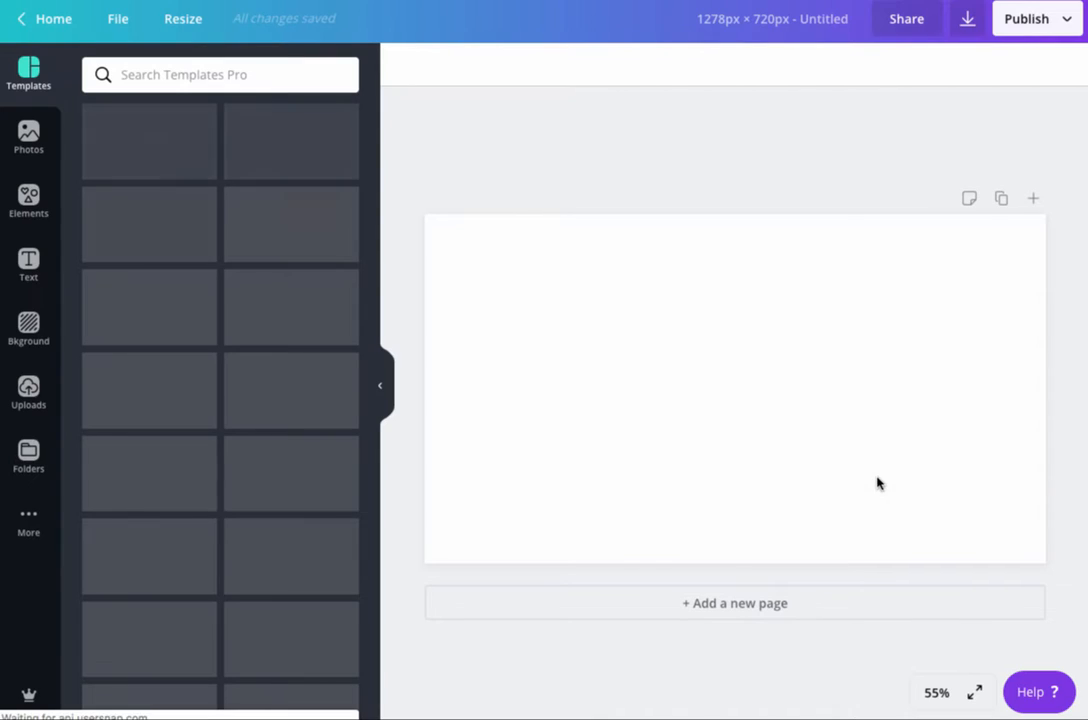
Step: Place the uploaded photo of the running man on a pink background onto the blank page
{"action": "left_click", "coordinate": [29, 394]}
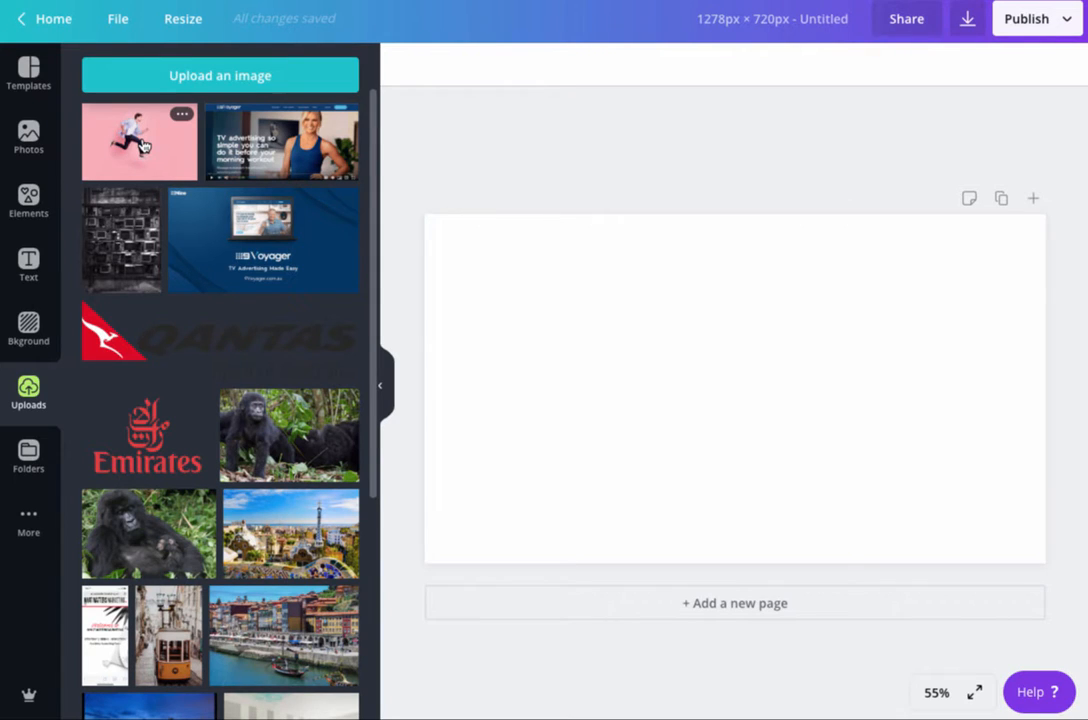
{"action": "left_click", "coordinate": [250, 84]}
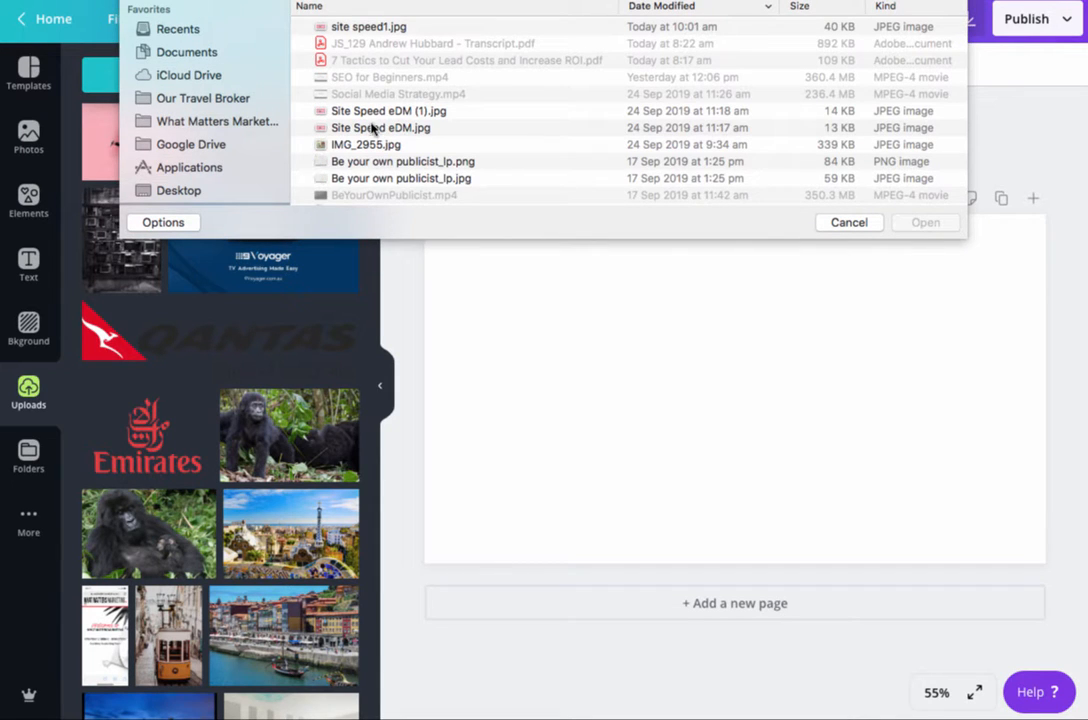
{"action": "left_click", "coordinate": [845, 226]}
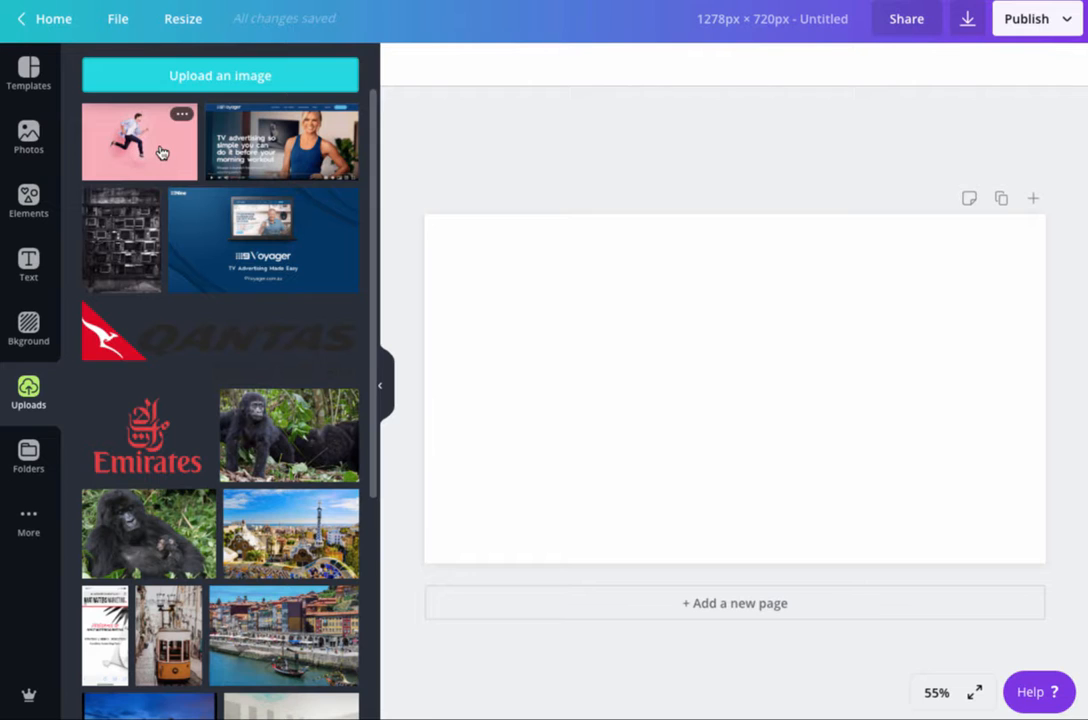
{"action": "left_click", "coordinate": [156, 150]}
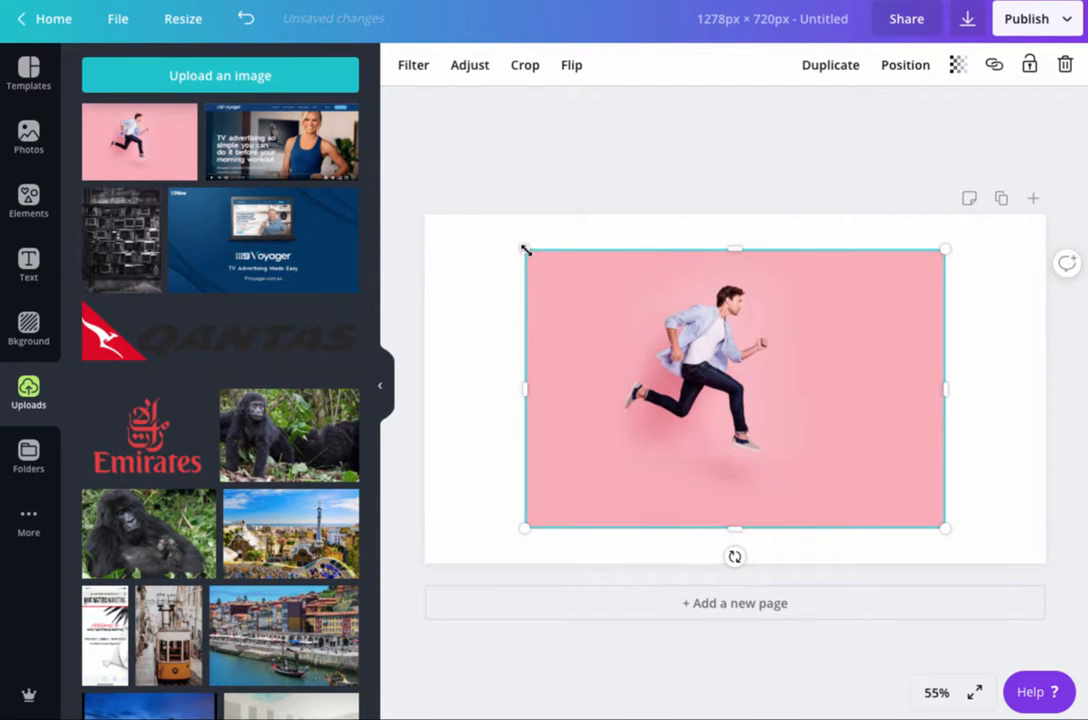
Step: Enlarge the running man photo to cover the entire page and shift it slightly down to frame the man fully
{"action": "left_click_drag", "start_coordinate": [525, 249], "coordinate": [410, 245]}
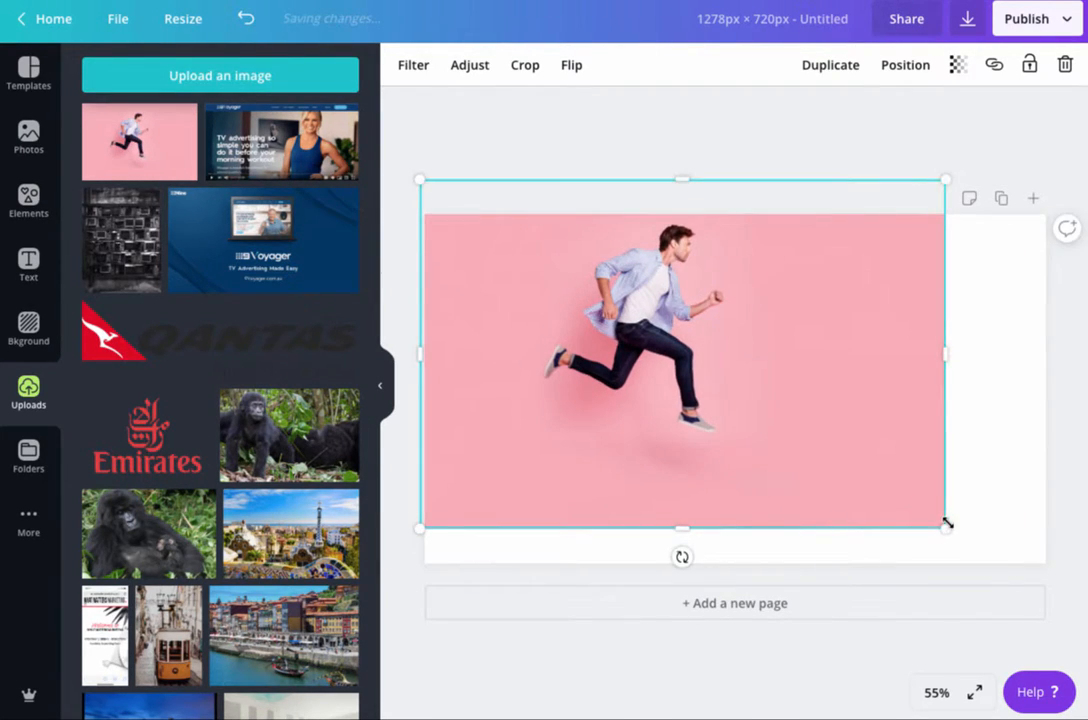
{"action": "left_click_drag", "start_coordinate": [946, 523], "coordinate": [1068, 588]}
{"action": "left_click_drag", "start_coordinate": [923, 500], "coordinate": [925, 527]}
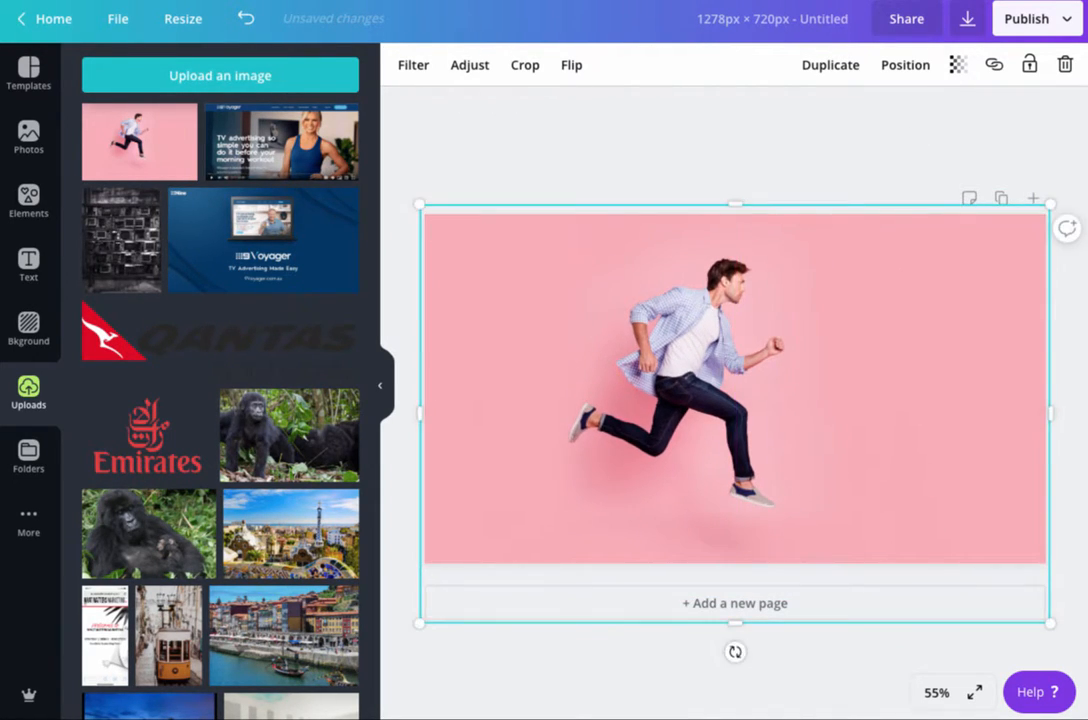
Step: Name the design "Site speed1"
{"action": "left_click", "coordinate": [821, 16]}
{"action": "type", "text": "Site sp"}
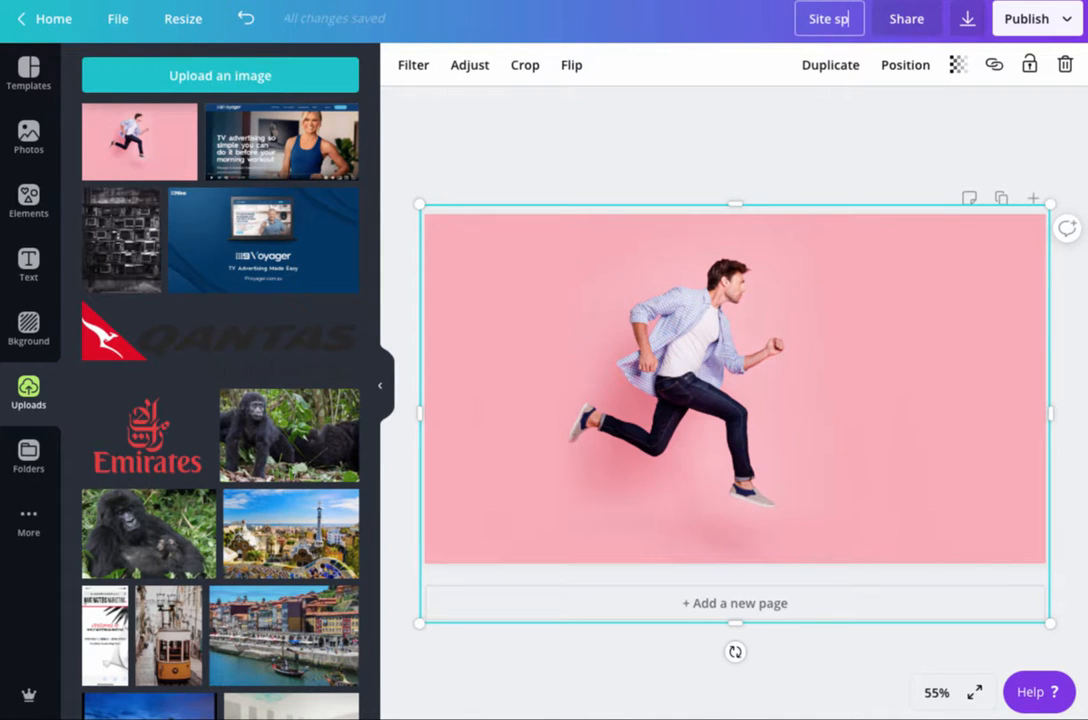
{"action": "type", "text": "eed1"}
{"action": "key", "text": "Return"}
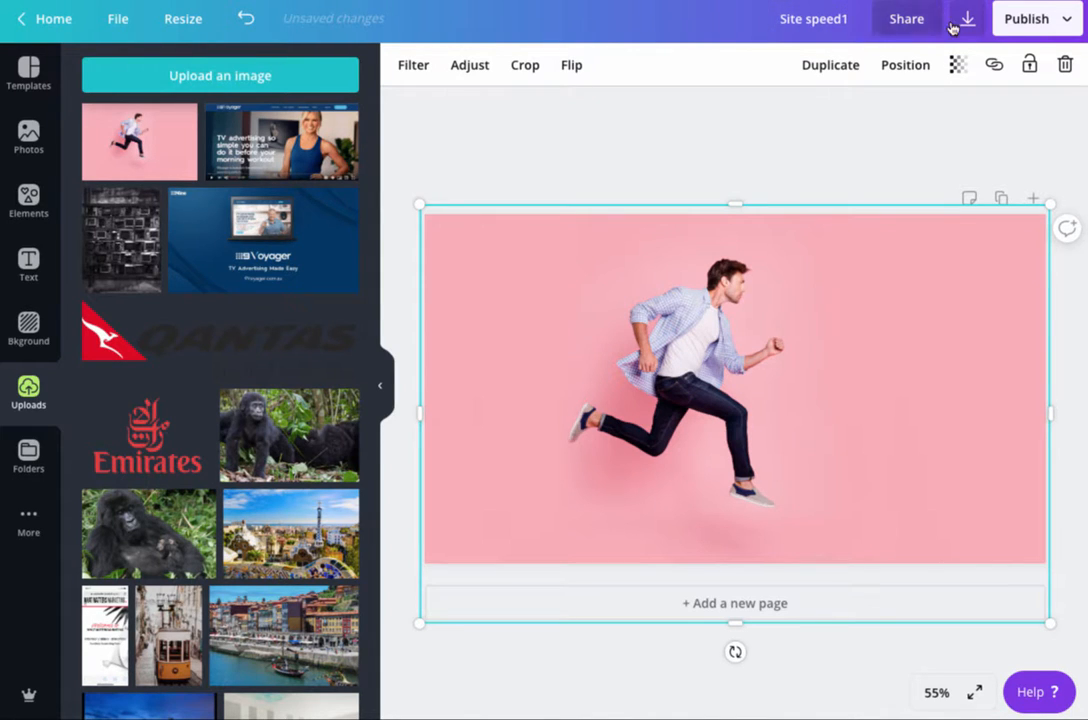
Step: Download the design as a JPG file and dismiss the published notice
{"action": "left_click", "coordinate": [967, 22]}
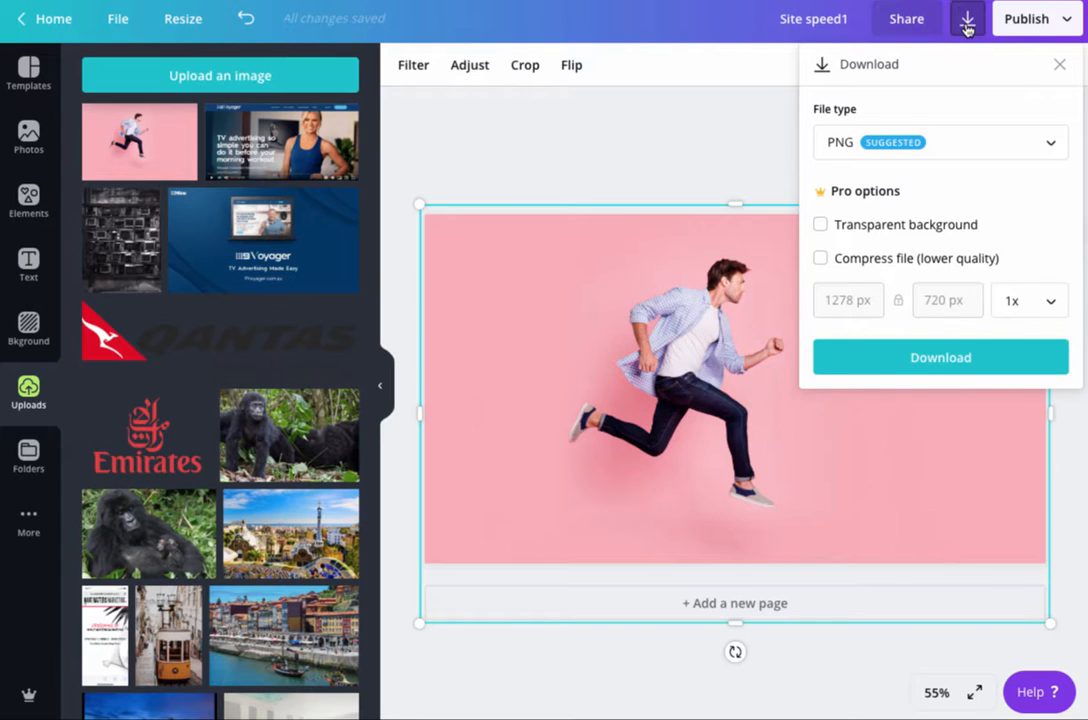
{"action": "left_click", "coordinate": [889, 141]}
{"action": "left_click", "coordinate": [882, 190]}
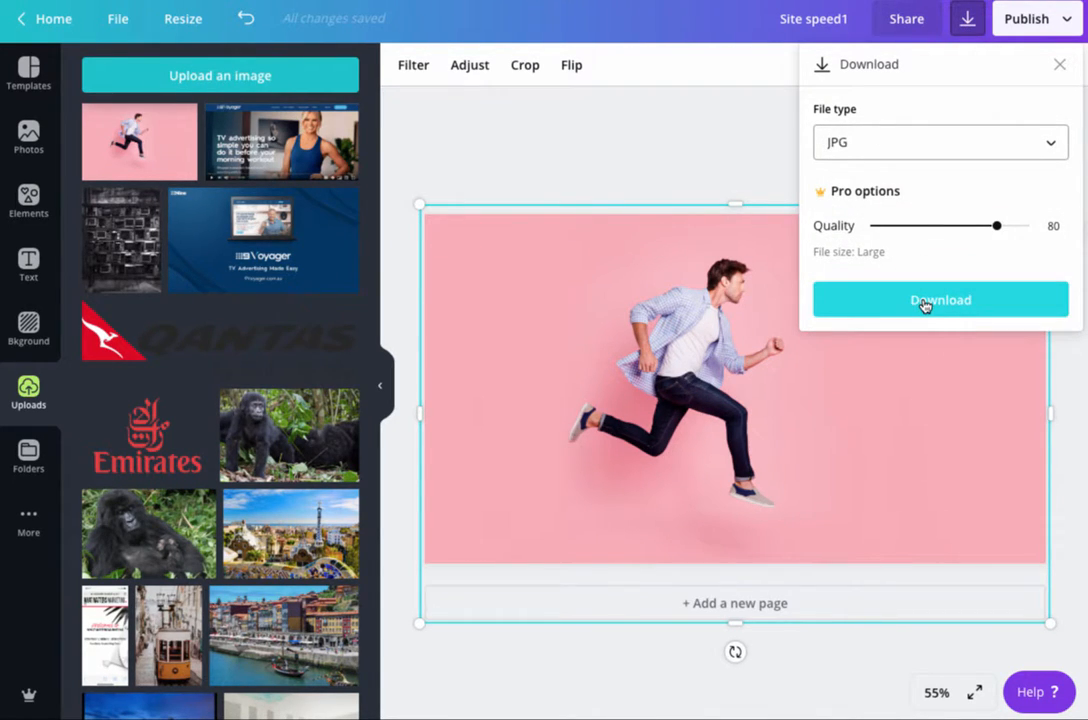
{"action": "left_click", "coordinate": [924, 303]}
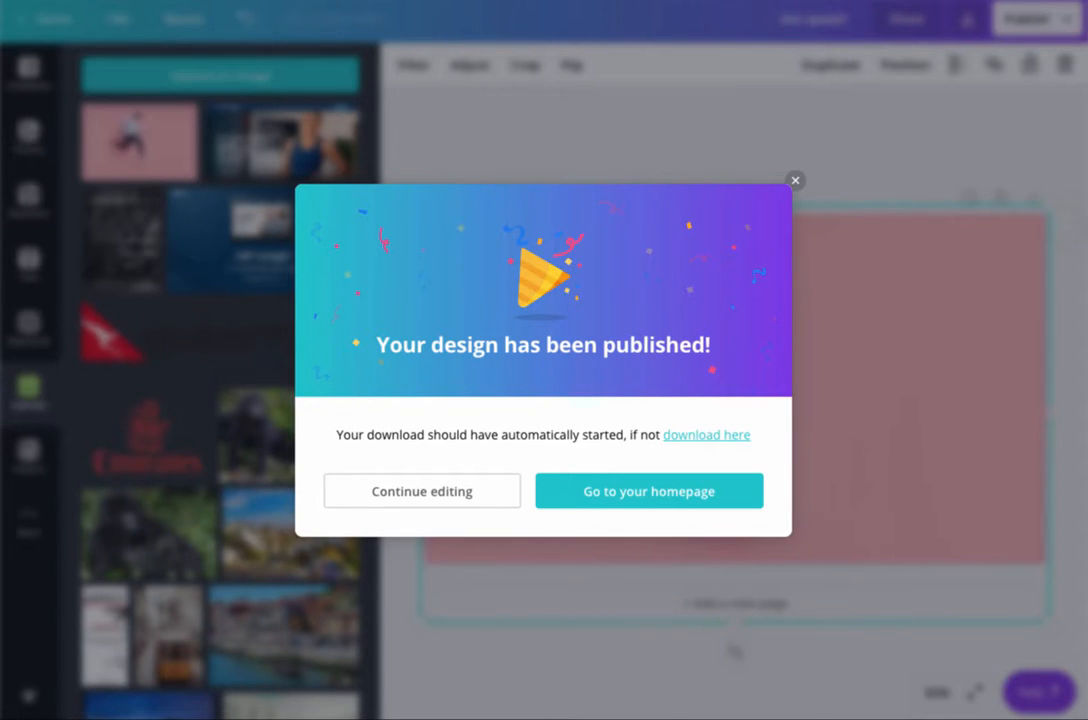
{"action": "left_click", "coordinate": [796, 182]}
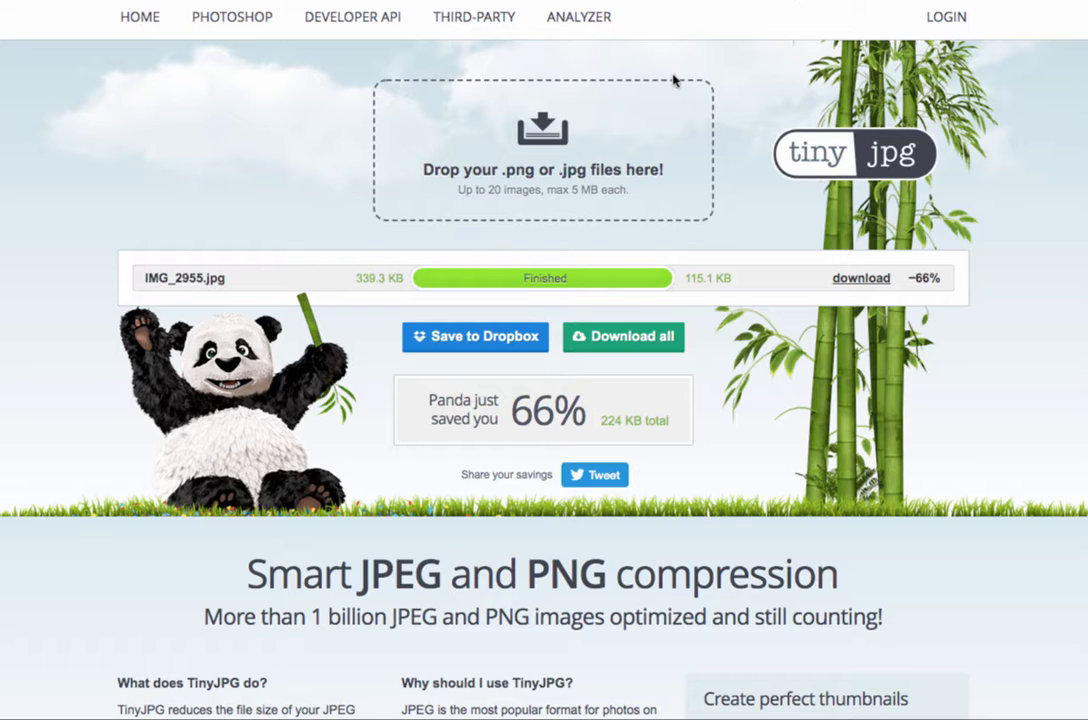
Step: Try to submit IMG_2955.jpg for compression on the TinyJPG website
{"action": "left_click", "coordinate": [557, 157]}
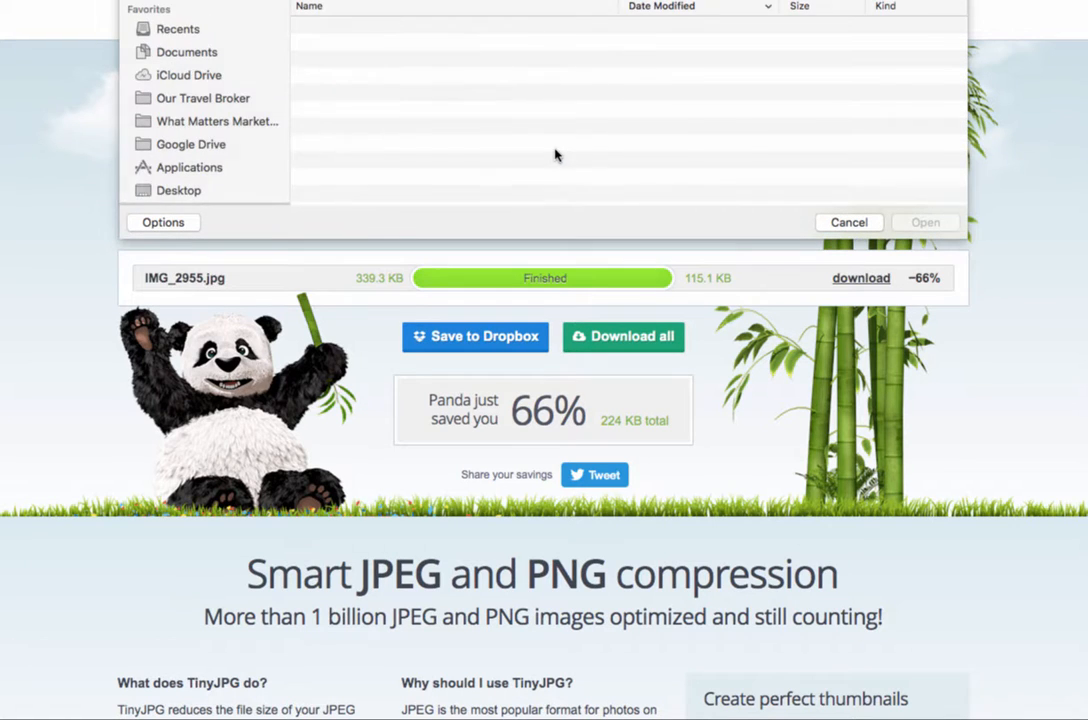
{"action": "scroll", "coordinate": [400, 140], "scroll_direction": "up", "scroll_amount": 1}
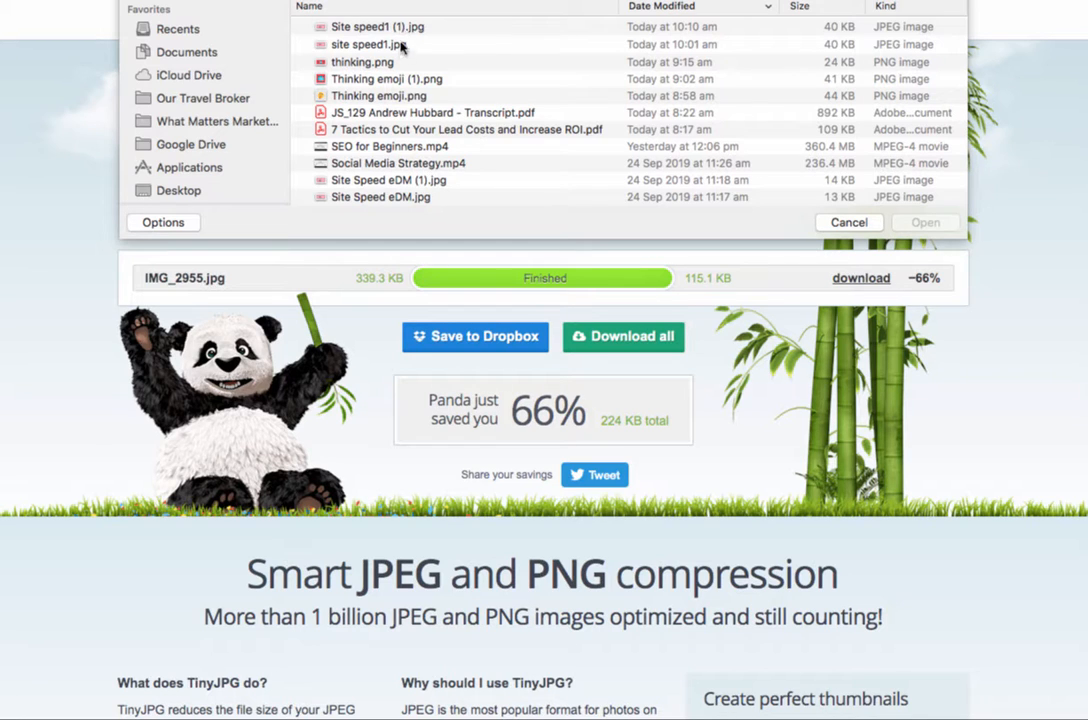
{"action": "scroll", "coordinate": [380, 105], "scroll_direction": "down", "scroll_amount": 3}
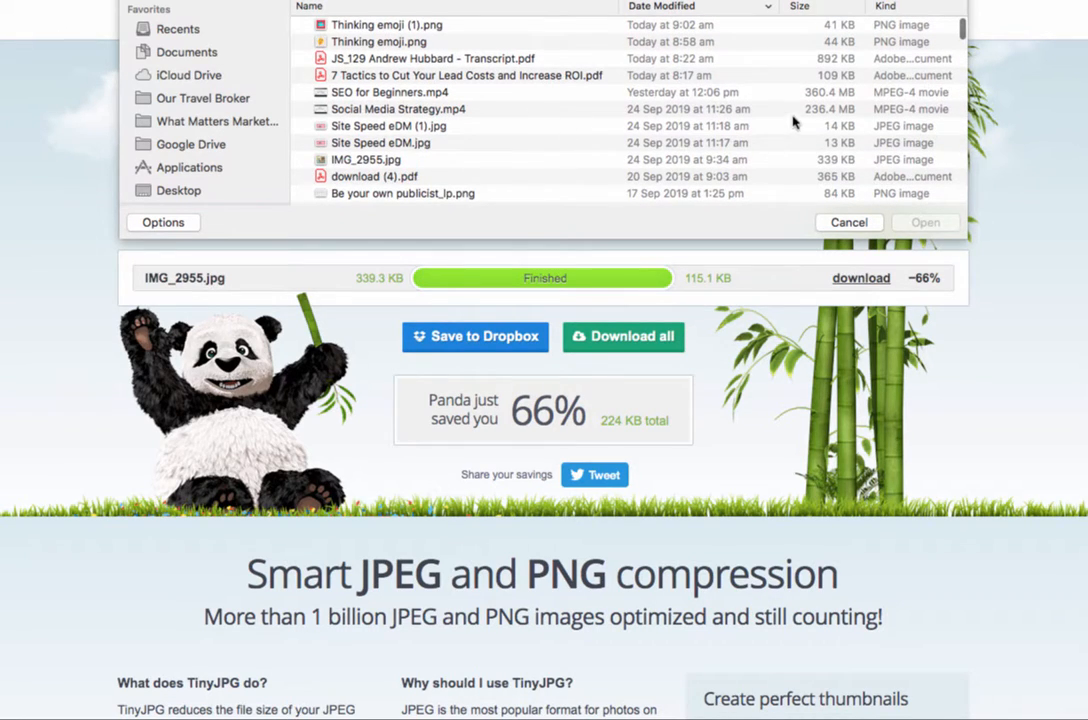
{"action": "left_click", "coordinate": [487, 160]}
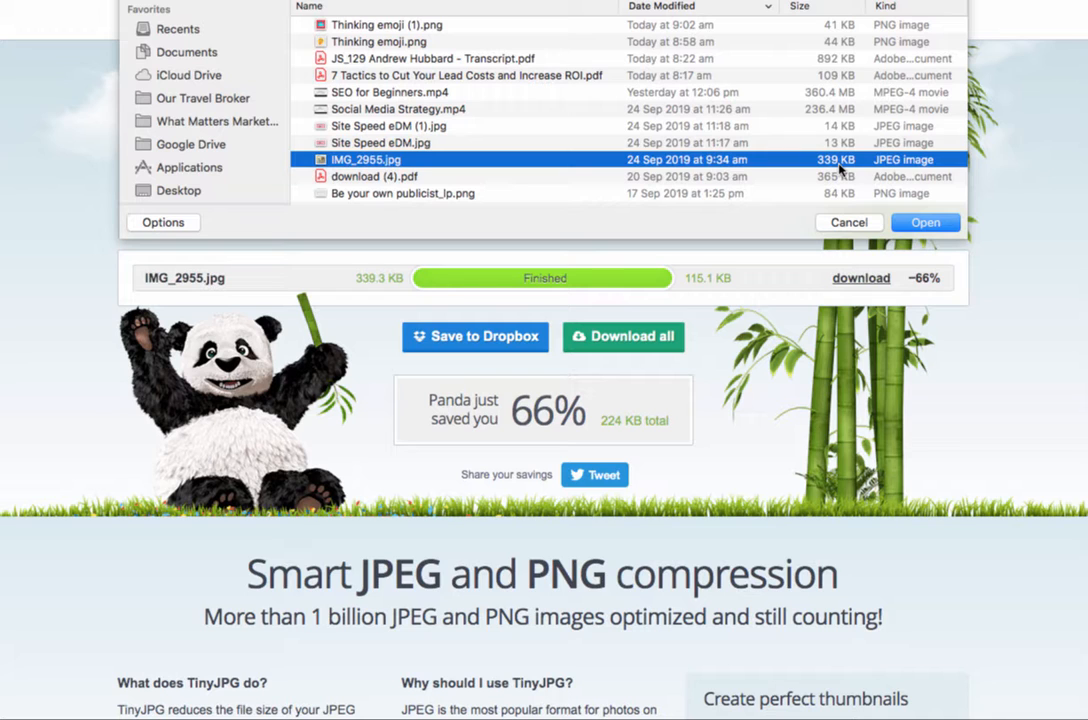
{"action": "left_click", "coordinate": [920, 223]}
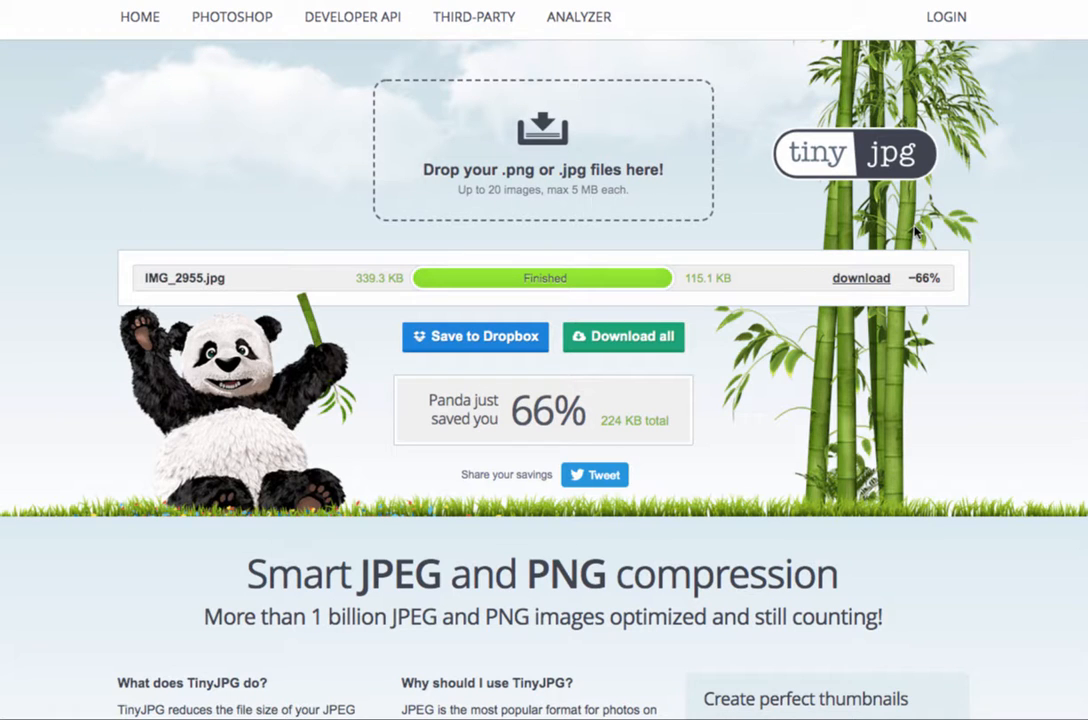
Step: Compress the image QF Fly Away Sale.png and download its compressed version
{"action": "left_click", "coordinate": [537, 170]}
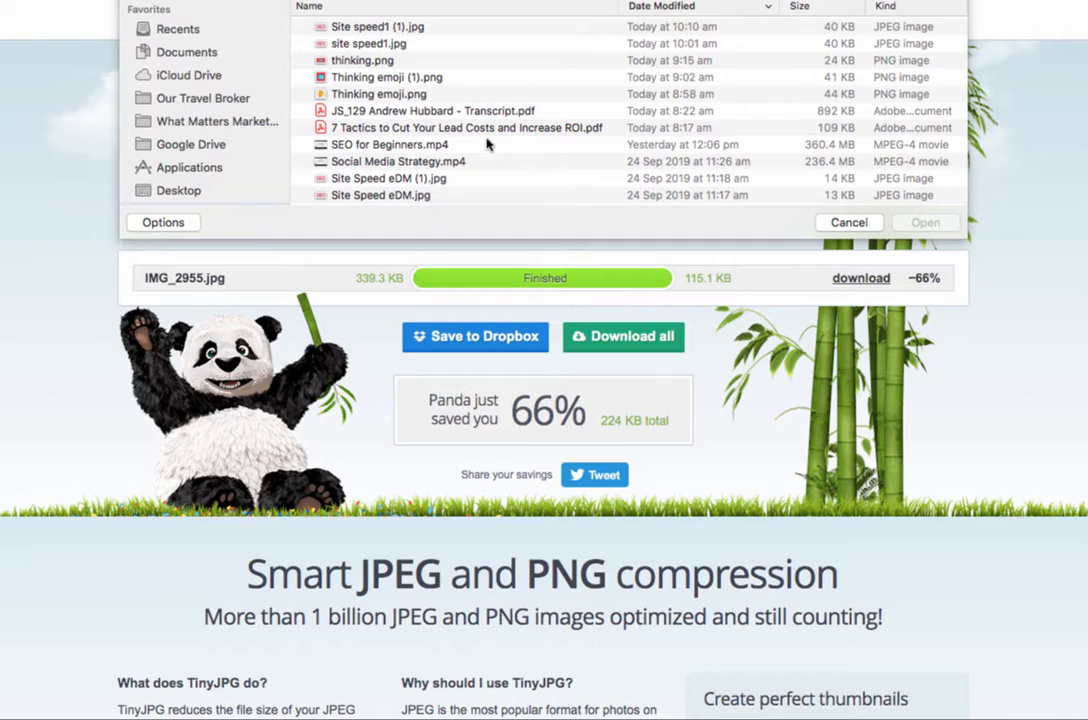
{"action": "scroll", "coordinate": [490, 141], "scroll_direction": "down", "scroll_amount": 3}
{"action": "scroll", "coordinate": [492, 141], "scroll_direction": "down", "scroll_amount": 3}
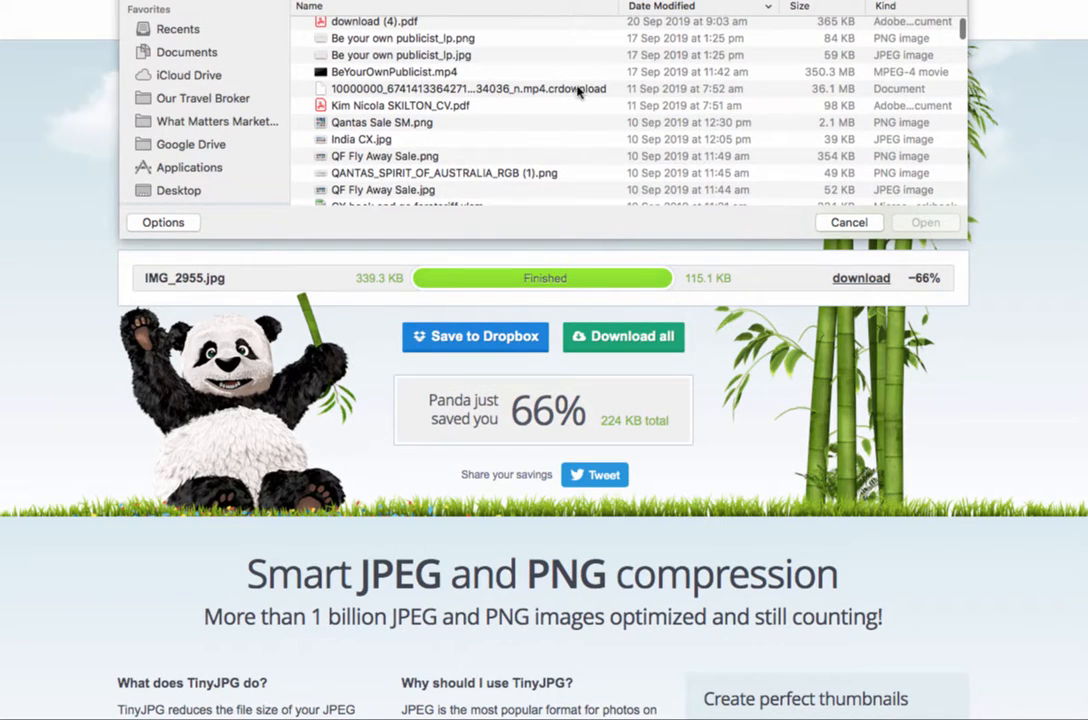
{"action": "scroll", "coordinate": [492, 80], "scroll_direction": "up", "scroll_amount": 2}
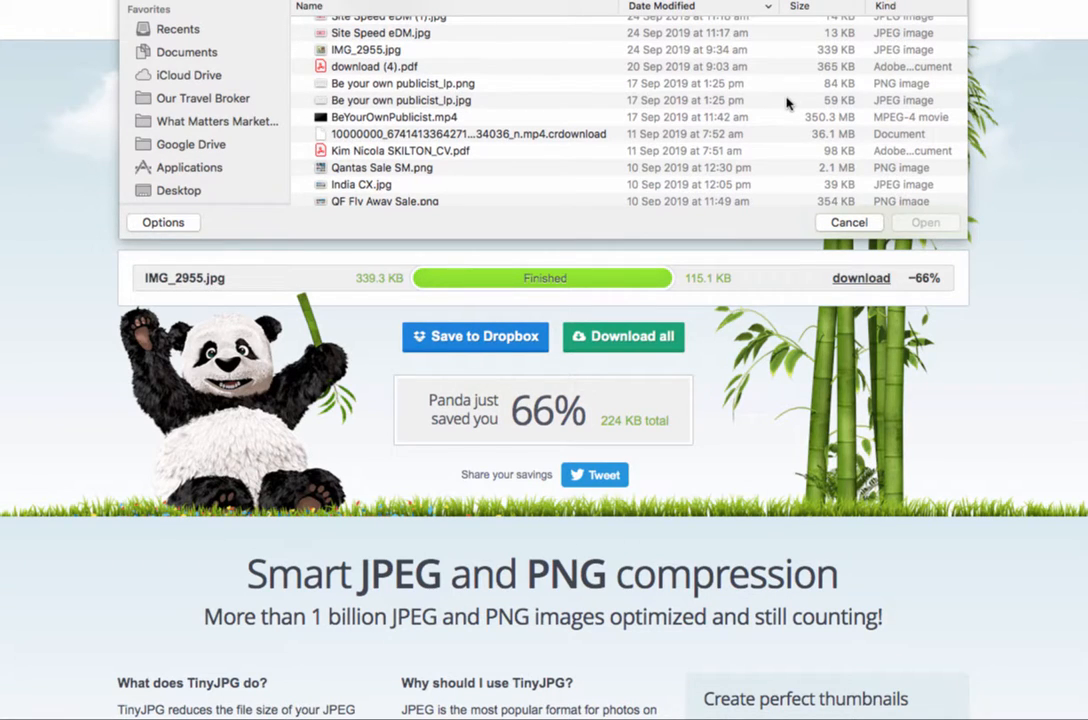
{"action": "left_click", "coordinate": [718, 168]}
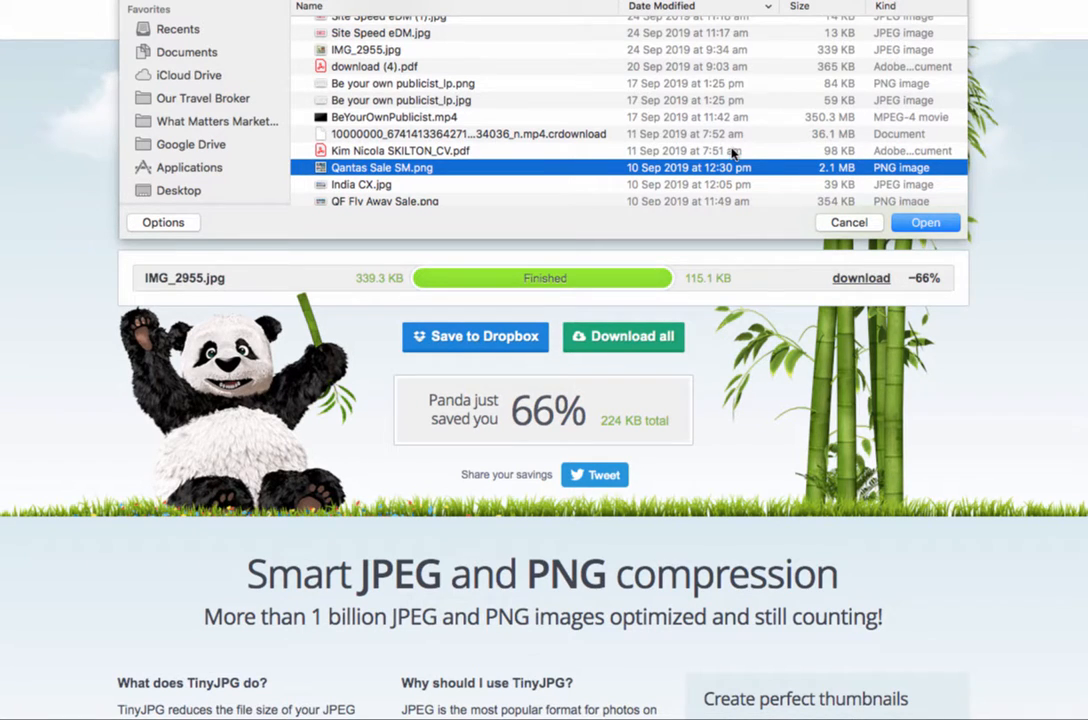
{"action": "scroll", "coordinate": [730, 153], "scroll_direction": "down", "scroll_amount": 3}
{"action": "scroll", "coordinate": [736, 147], "scroll_direction": "up", "scroll_amount": 1}
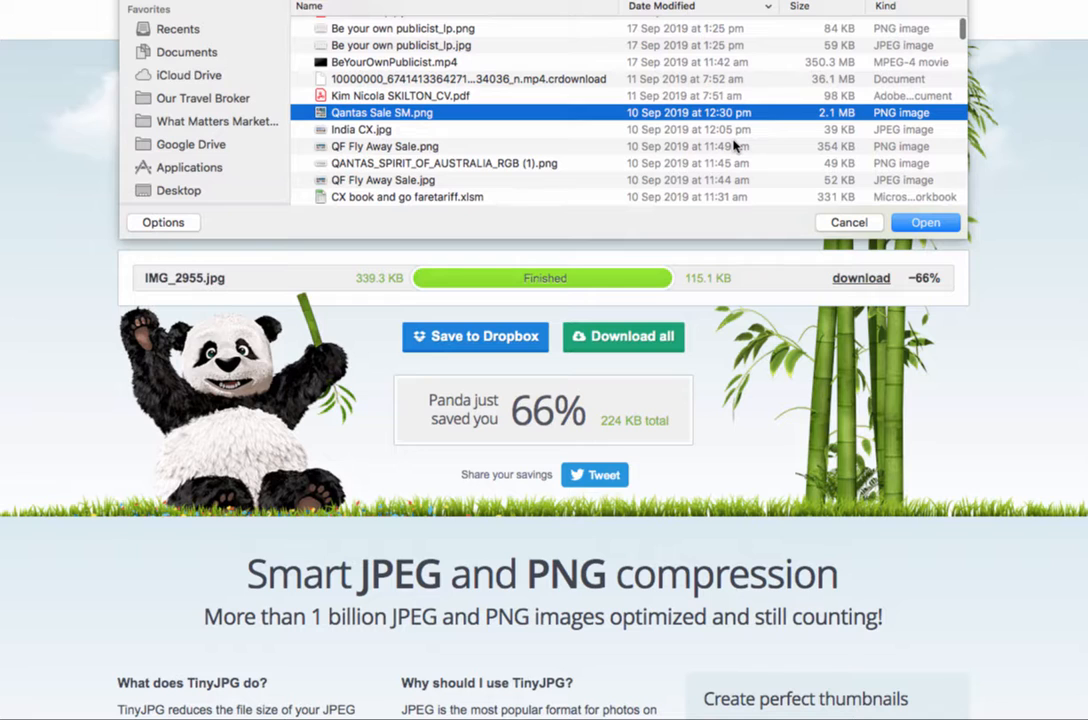
{"action": "left_click", "coordinate": [736, 146]}
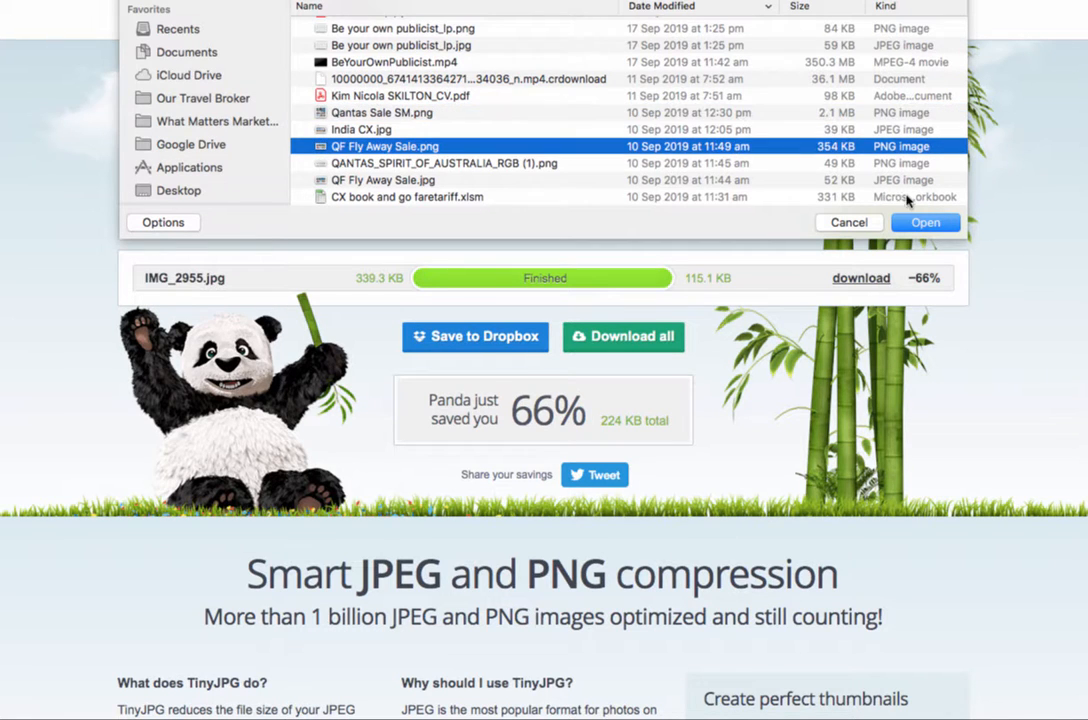
{"action": "left_click", "coordinate": [925, 222]}
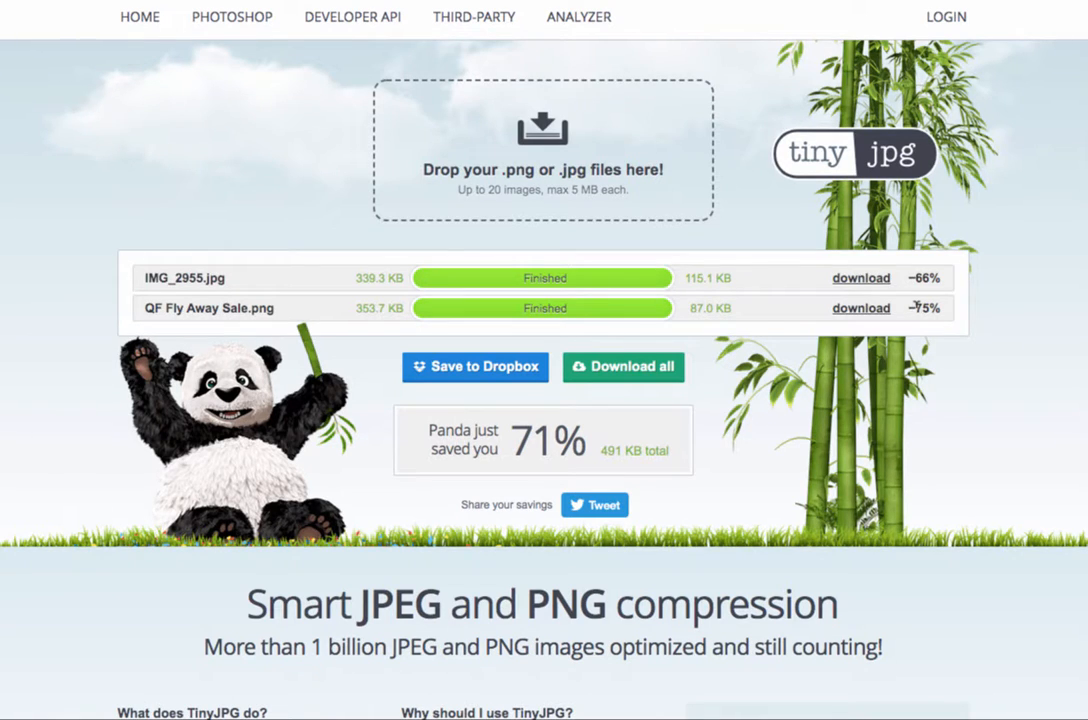
{"action": "left_click", "coordinate": [866, 311]}
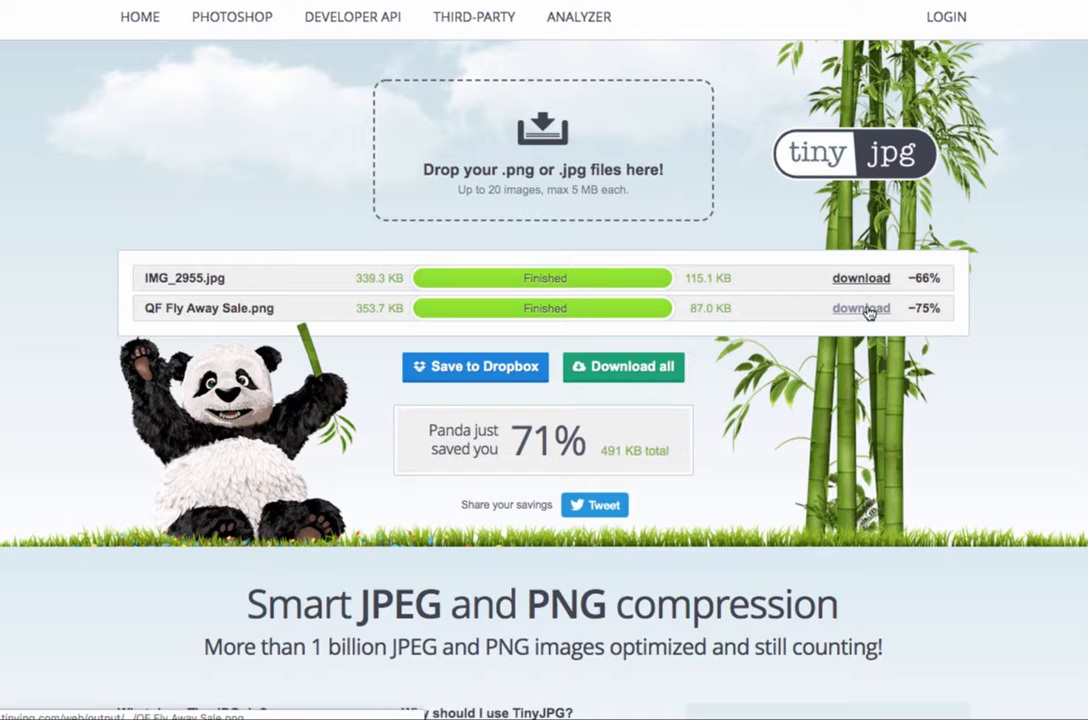